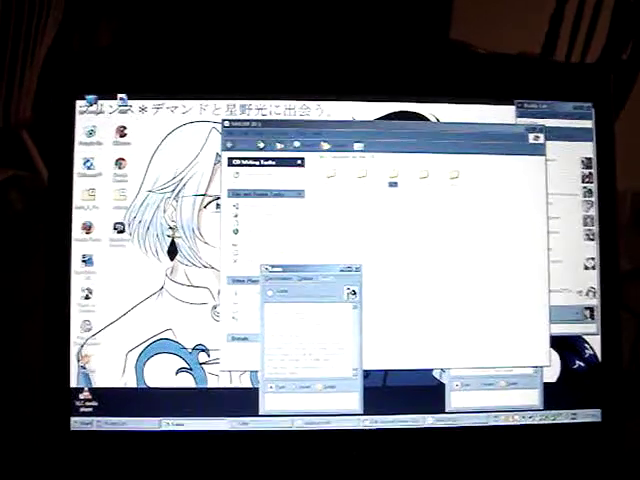
Close the small extra window covering the Sailor Moon CD
left_click(356, 276)
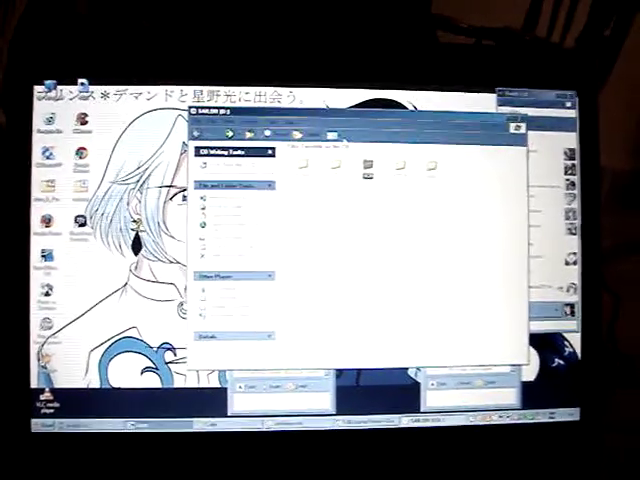
Peek into the CD's bitmap folder, then return to SAILOR (D:) and play MUSICA.WAV from WAV
double_click(295, 172)
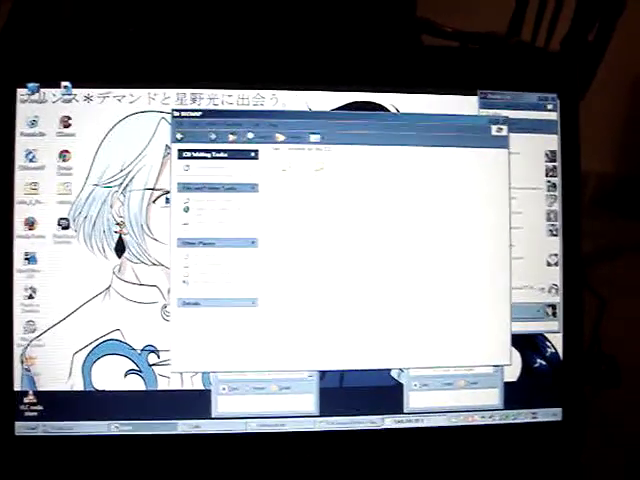
double_click(315, 175)
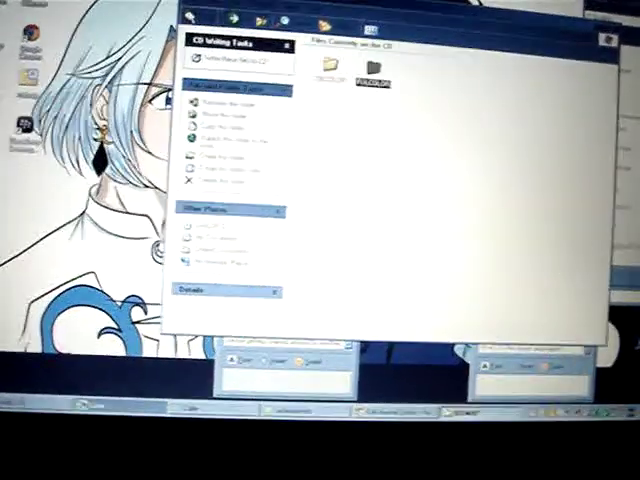
key("BackSpace")
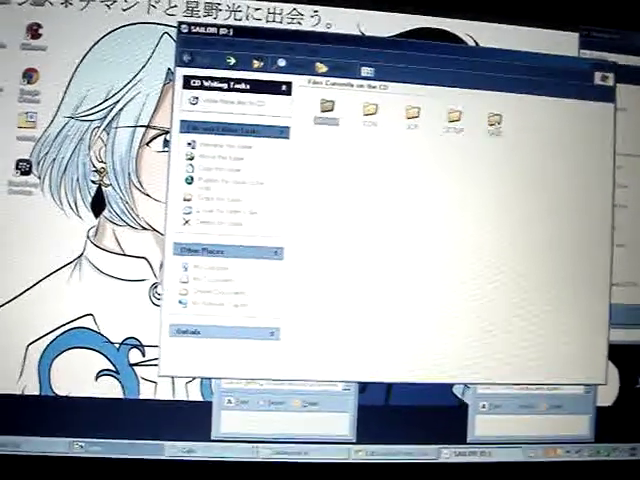
double_click(326, 108)
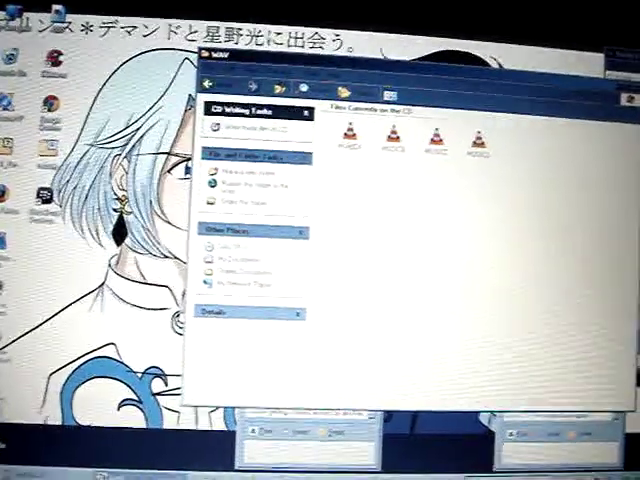
double_click(349, 140)
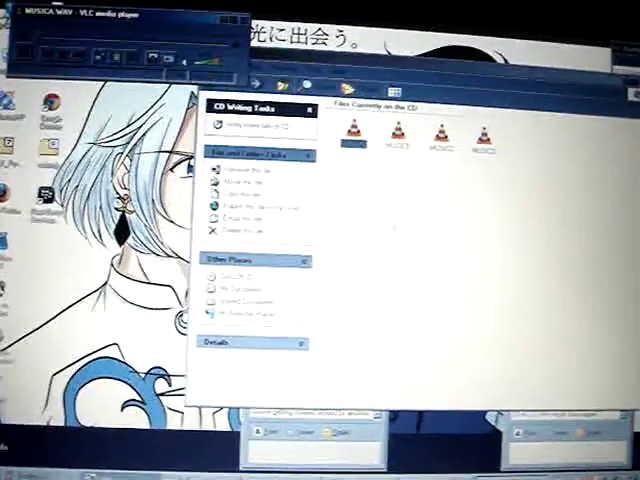
Move to the next WAV sound in the folder so it plays in VLC
key("Right")
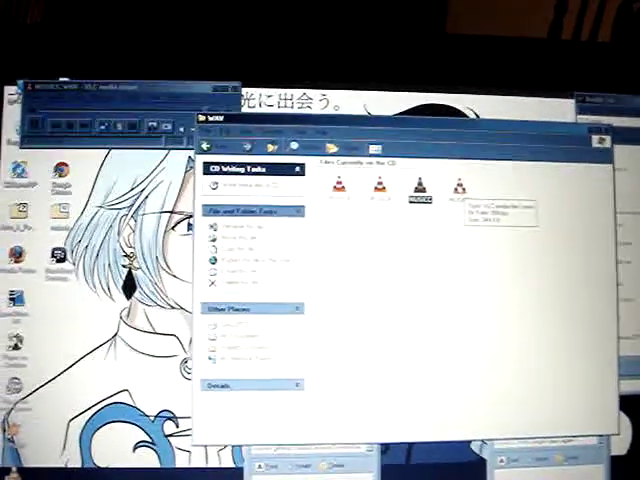
Pick the fourth WAV sound from the CD to play in VLC
left_click(460, 188)
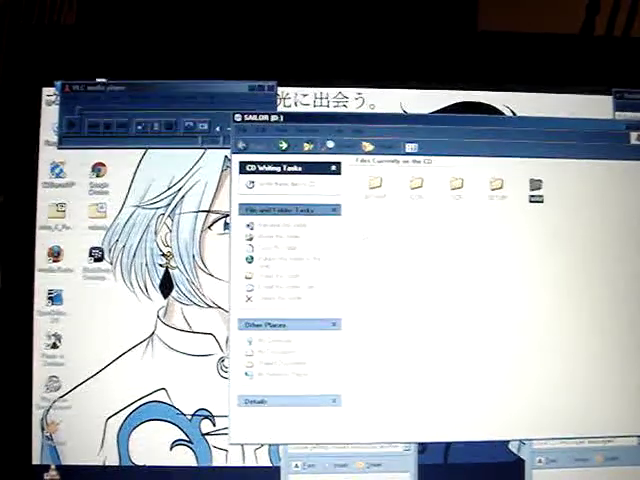
Close VLC media player and return to the CD's top-level folders
left_click(272, 92)
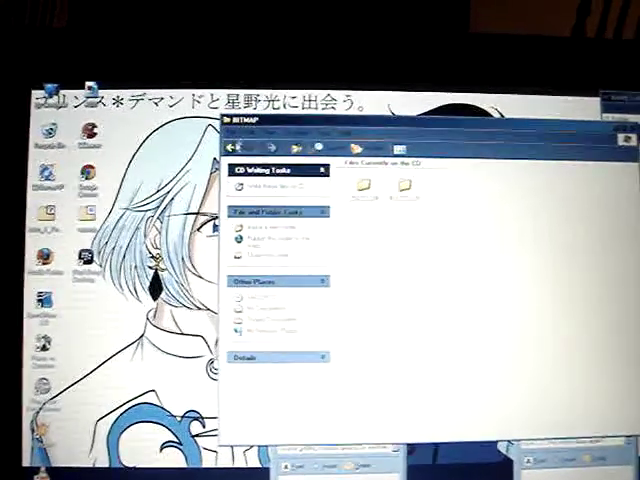
left_click(232, 141)
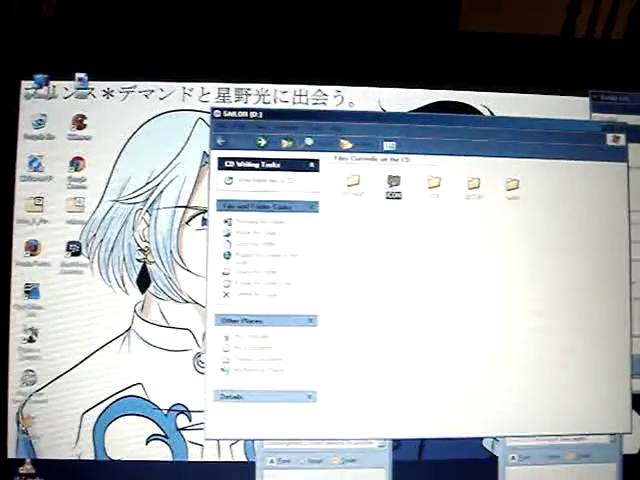